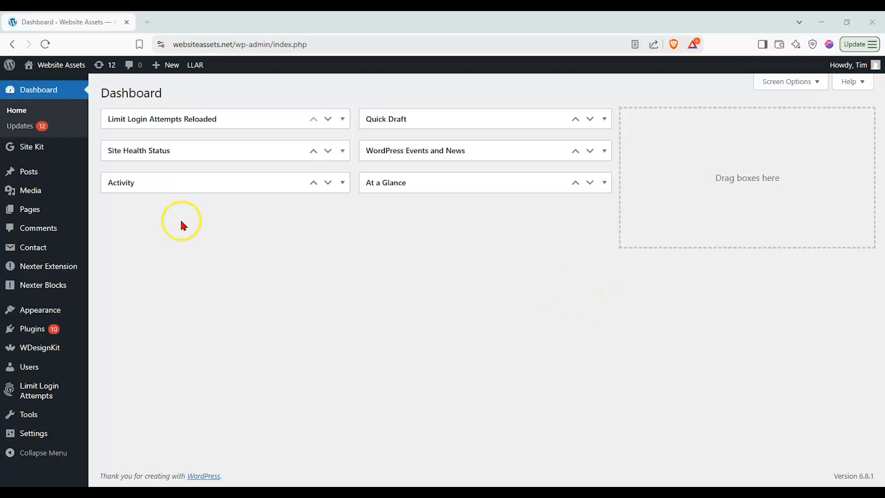
- Create a new page and show the block settings in the editor's sidebar
mouse_move(72, 210)
click(123, 228)
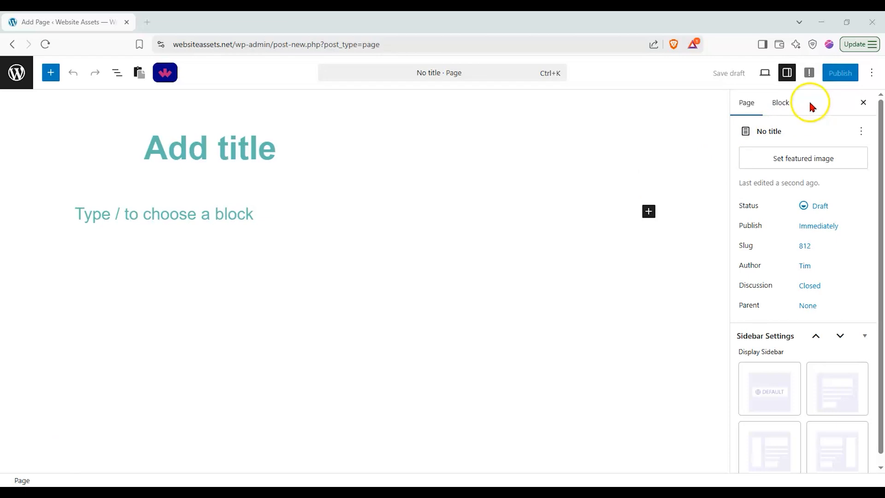
click(791, 78)
click(791, 79)
click(791, 78)
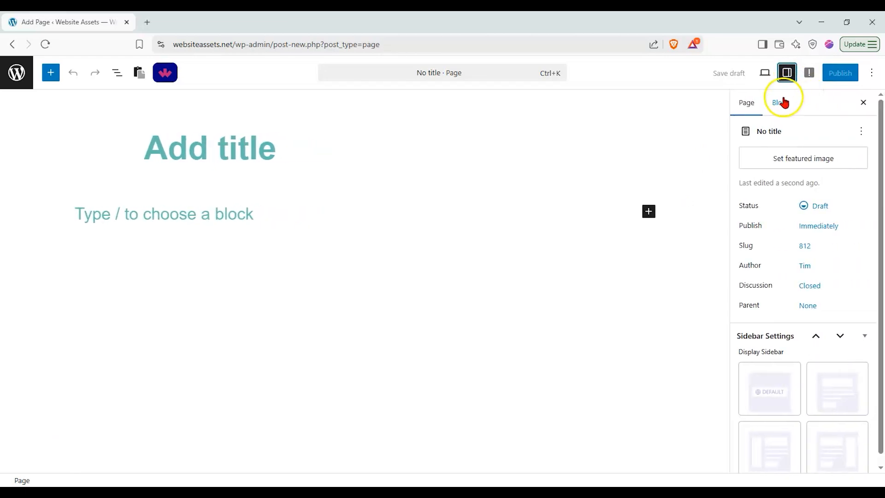
click(783, 102)
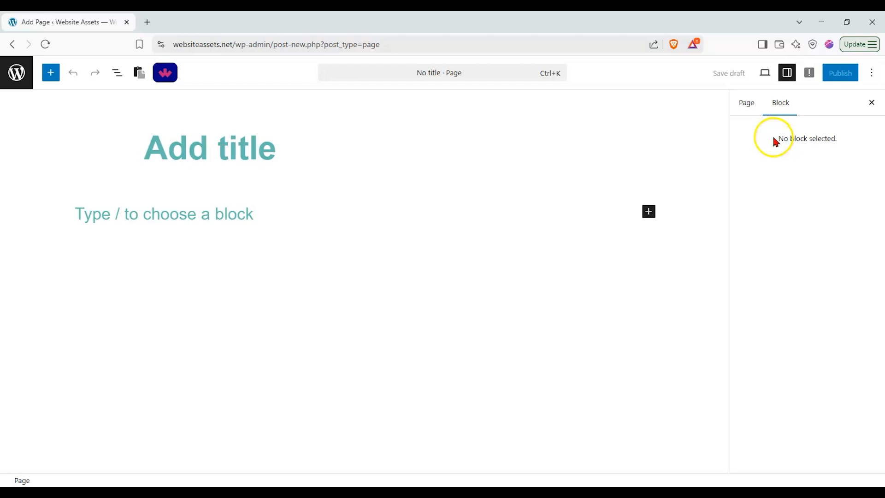
- Title the page "nexter hotspot block test"
click(302, 163)
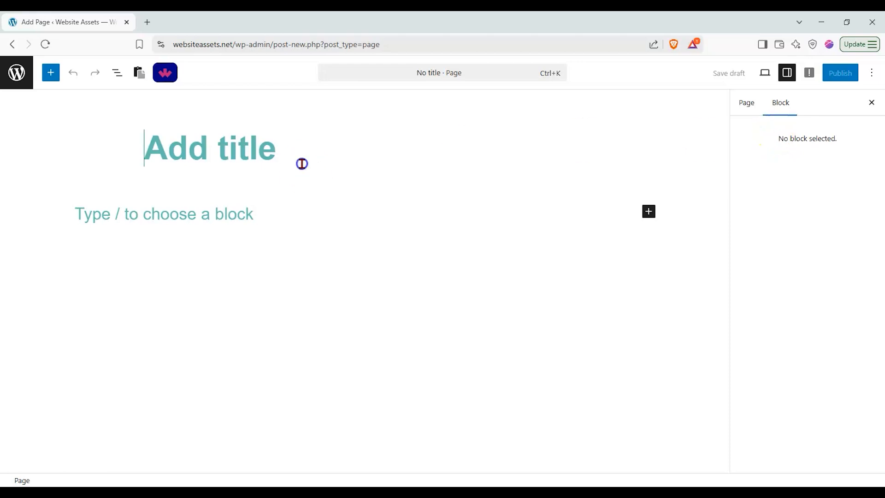
text(next)
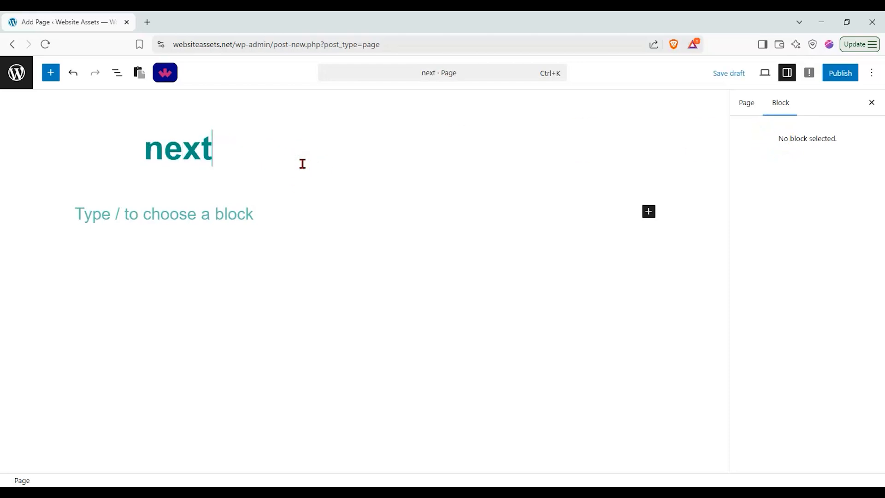
text(er hotspot block)
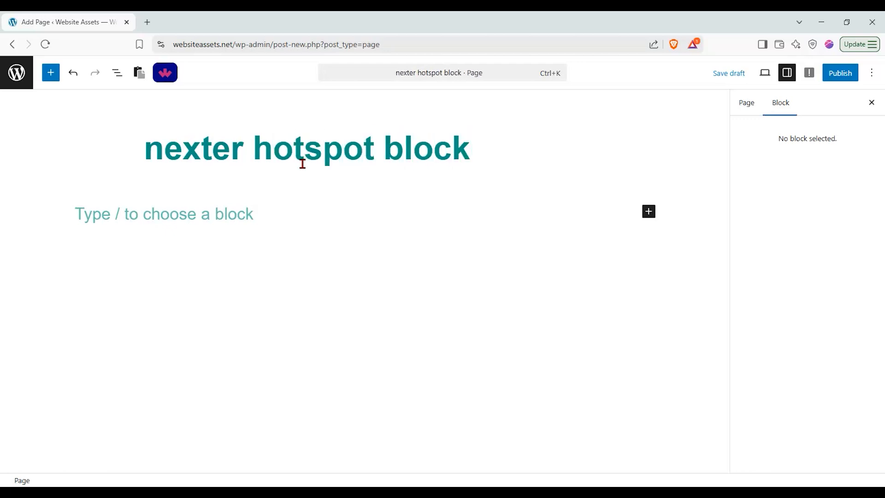
text( e)
key(BackSpace)
text(test)
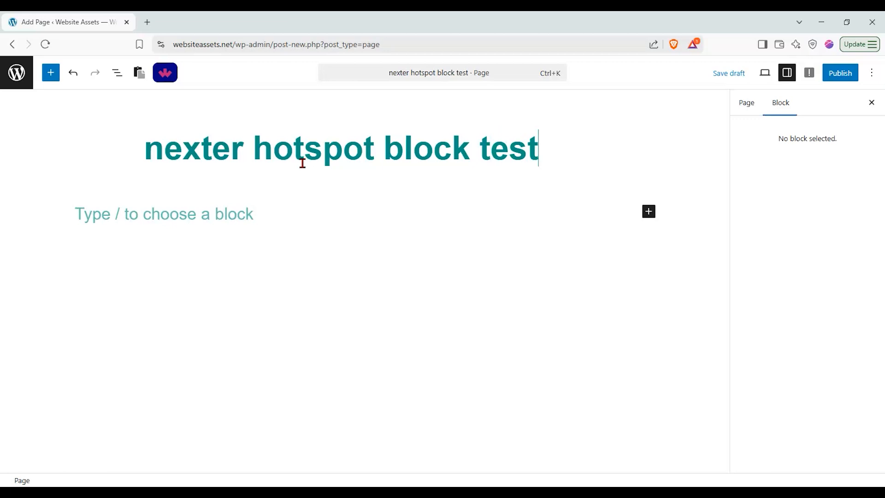
- Find the Nexter Hotspot block in the block library, insert it below the page title, and close the library
click(52, 75)
drag(9, 163, 51, 166)
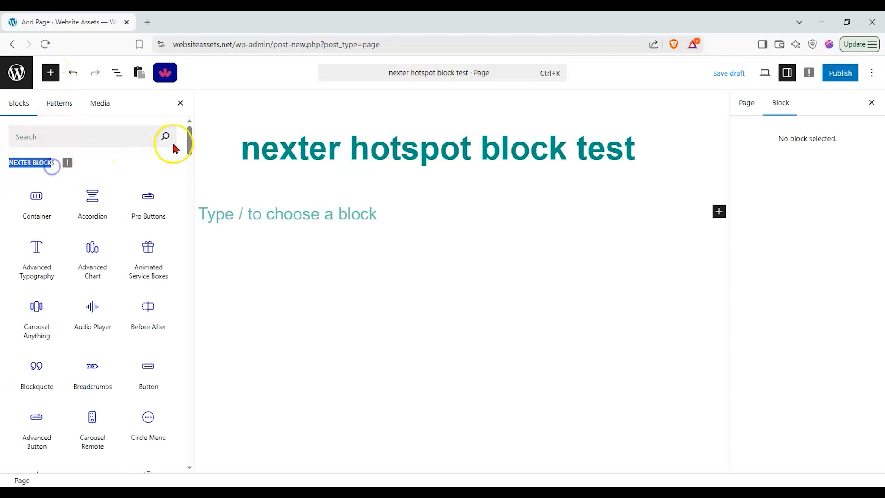
mouse_move(190, 139)
mouse_down()
mouse_move(188, 150)
mouse_move(190, 130)
mouse_up()
click(133, 136)
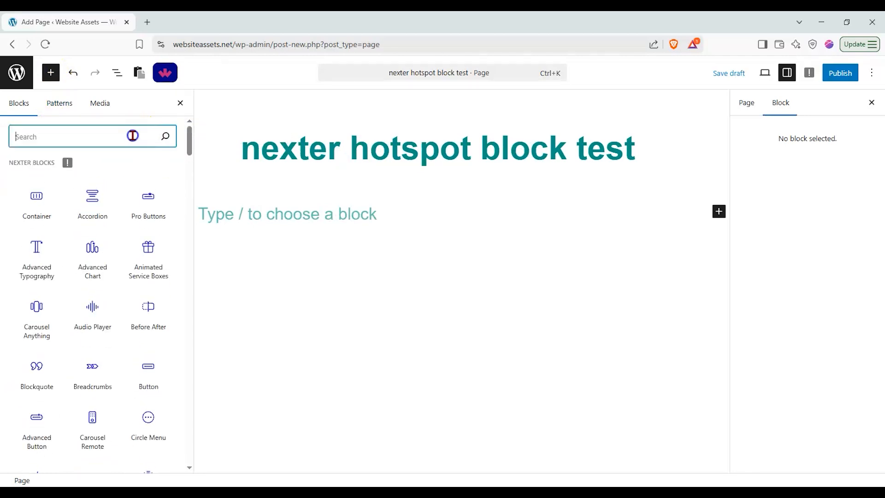
text(hos)
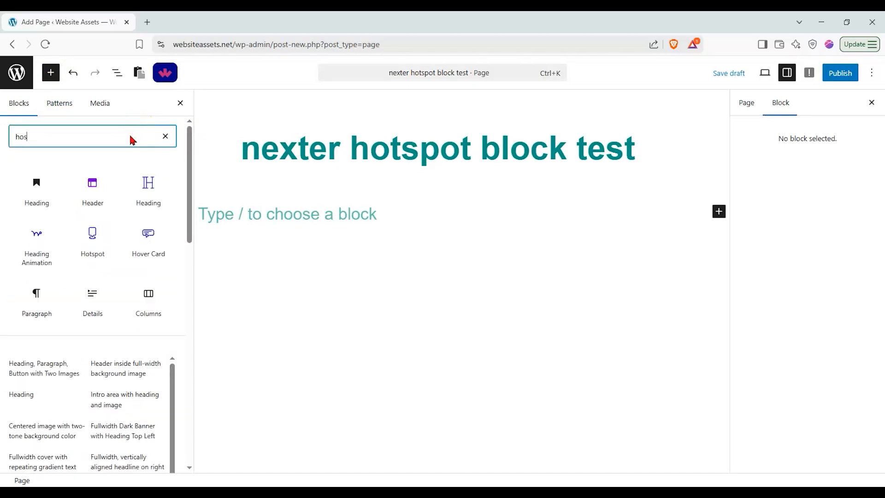
text(spot)
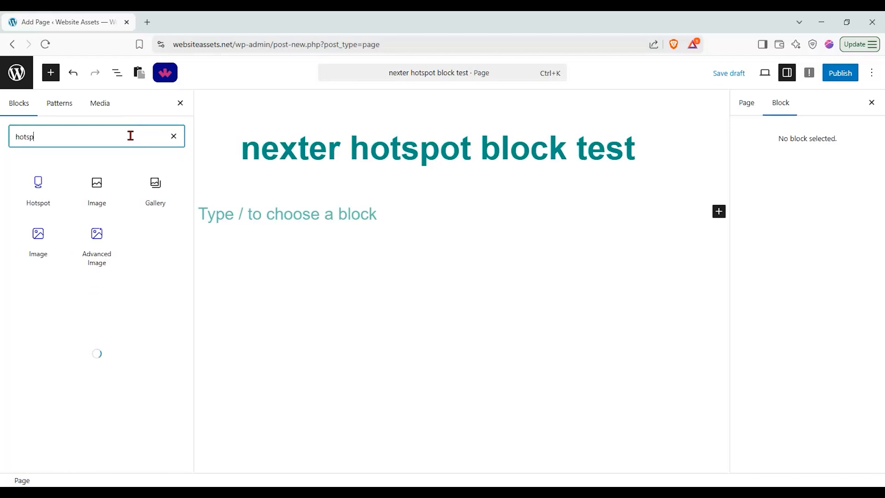
drag(44, 188, 256, 203)
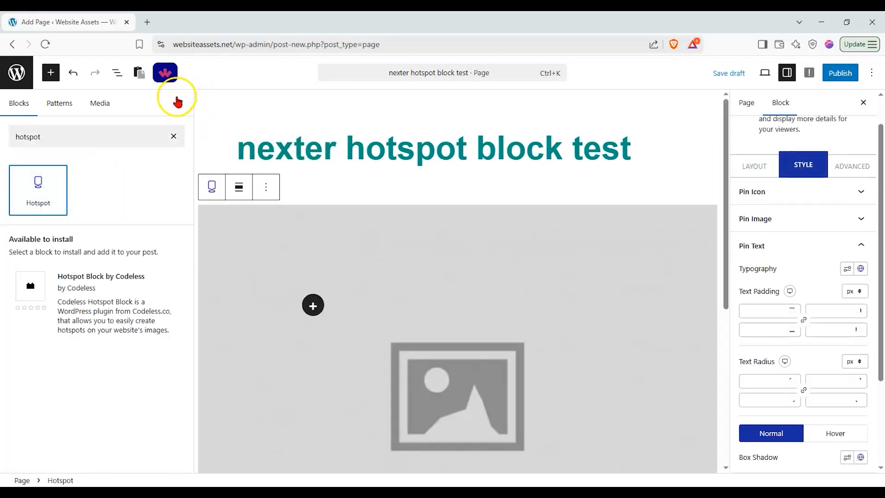
click(179, 103)
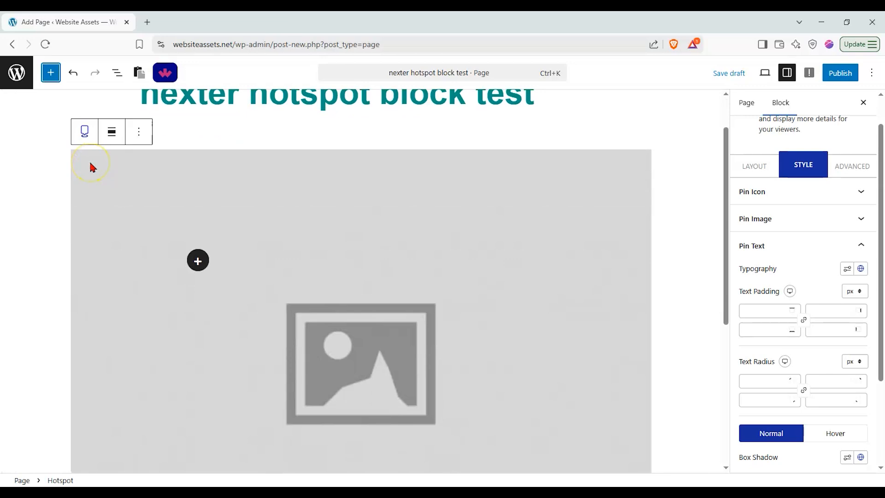
- Set the hotspot image to the cat picture Image-Wrapper.png from the media library
scroll(61, 173, up, 1)
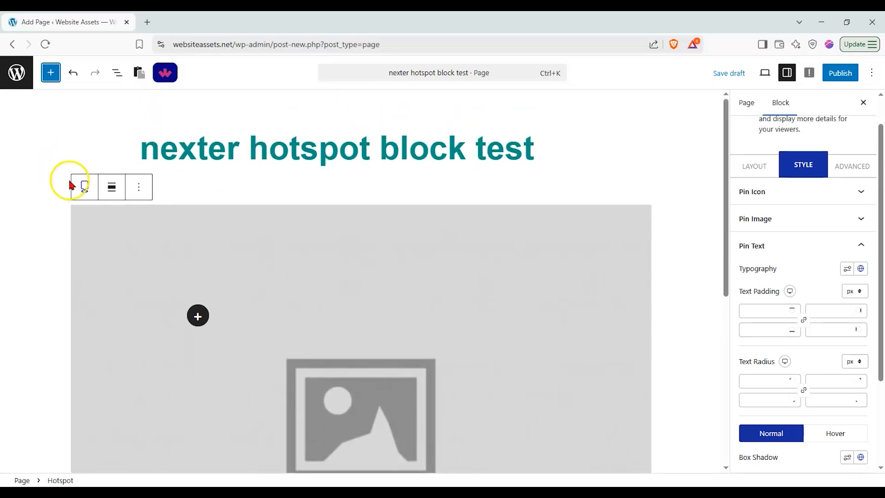
scroll(70, 184, down, 2)
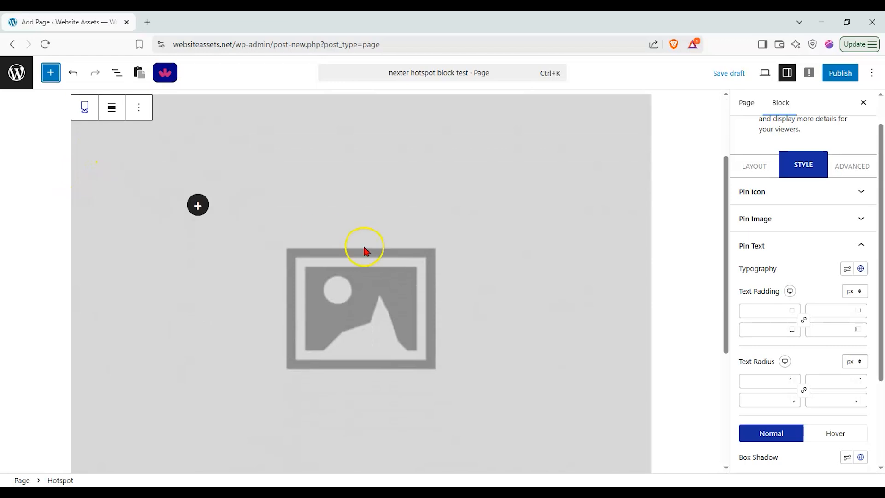
scroll(227, 221, up, 1)
mouse_move(199, 261)
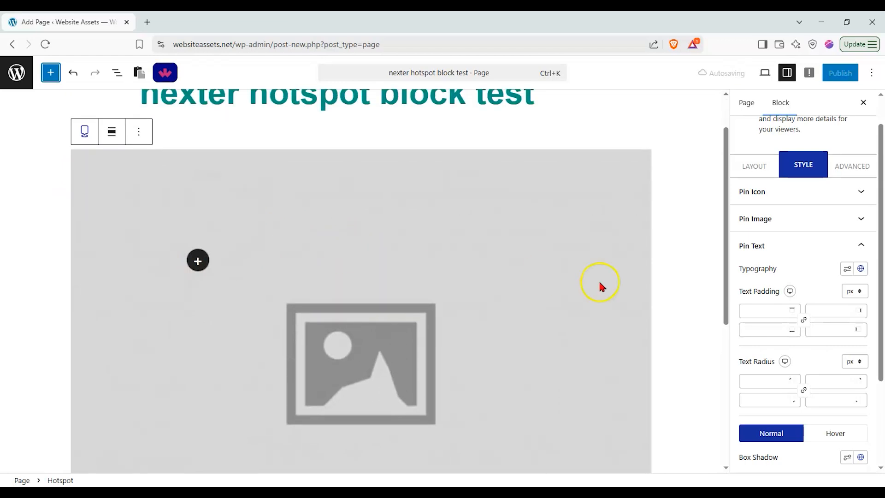
click(750, 174)
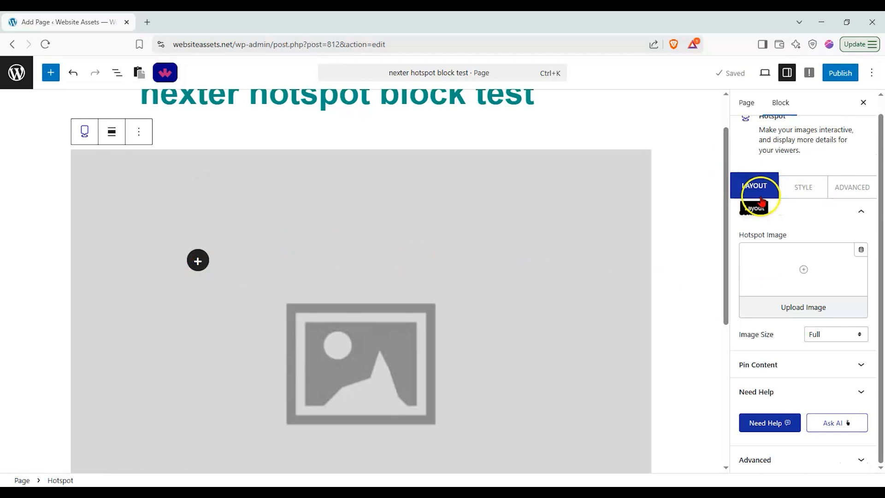
click(809, 268)
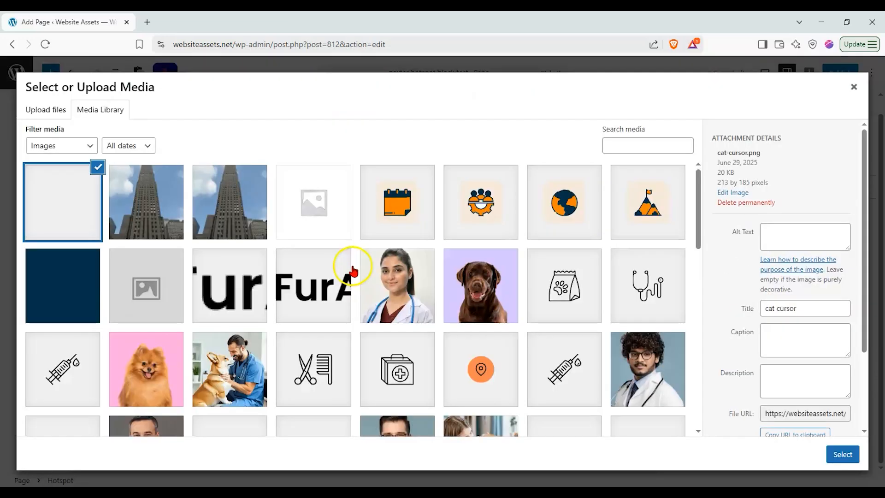
scroll(352, 266, down, 4)
click(145, 342)
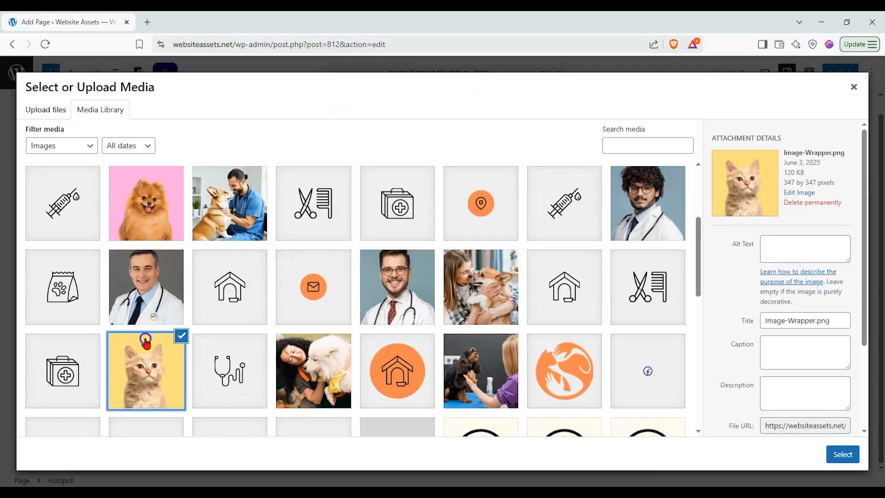
click(844, 454)
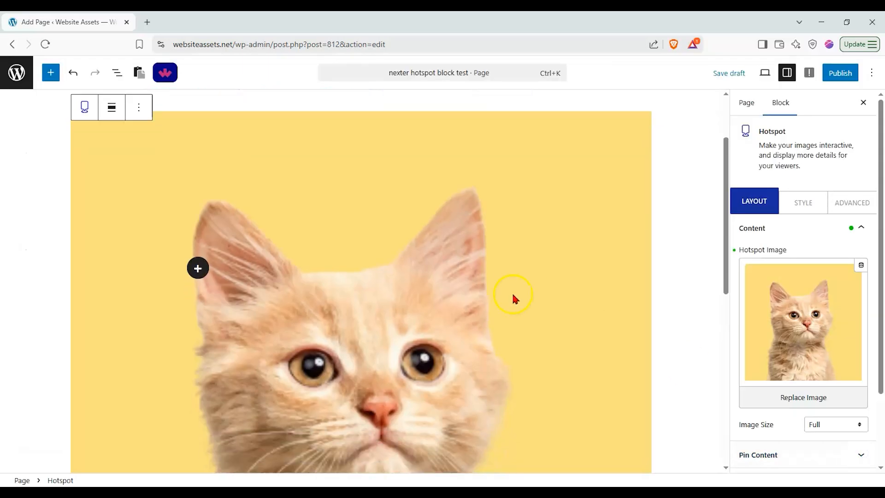
- Open the settings of Pin 1 in the hotspot's pin content
click(829, 406)
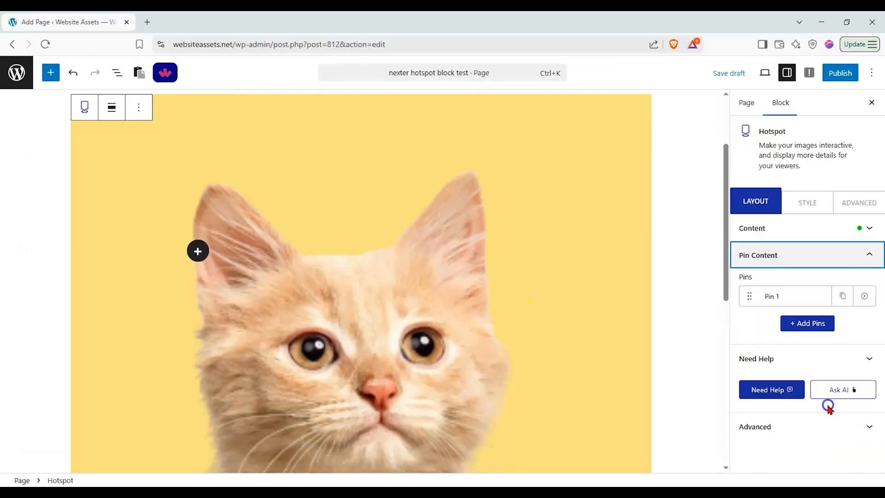
scroll(503, 231, down, 1)
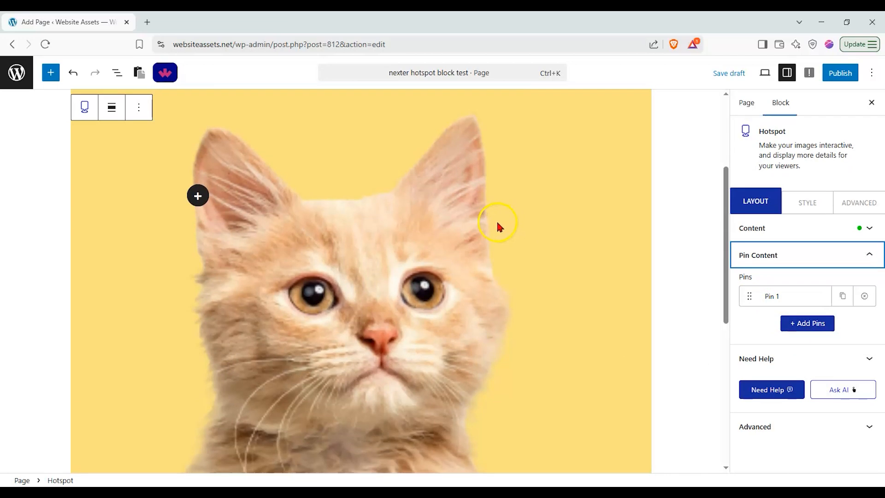
click(792, 297)
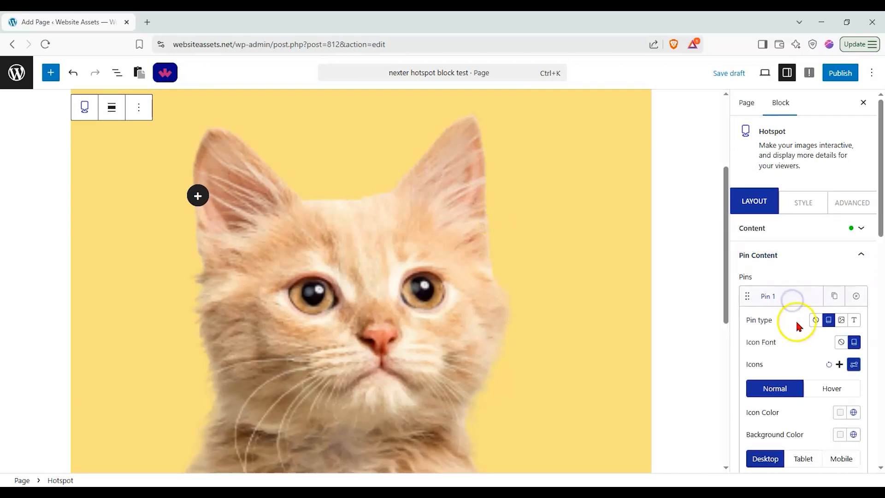
- Try other pin types for Pin 1, including text, and return it to the icon type with an icon font
click(843, 322)
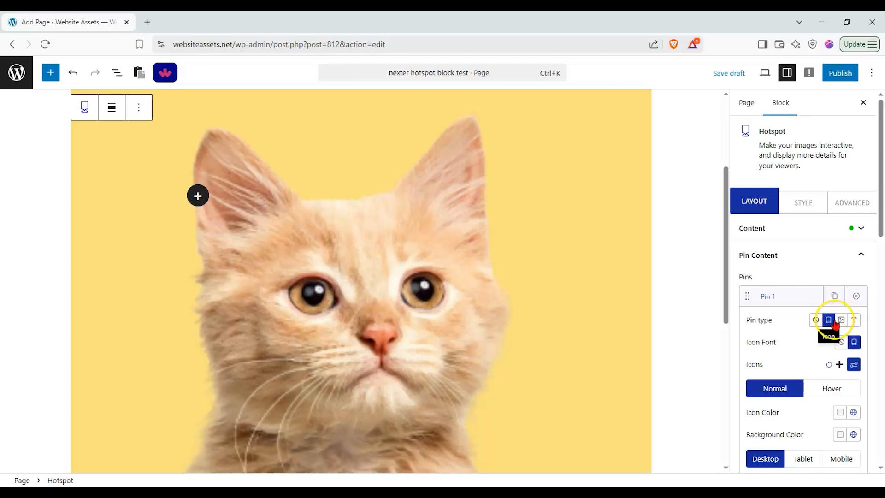
click(854, 320)
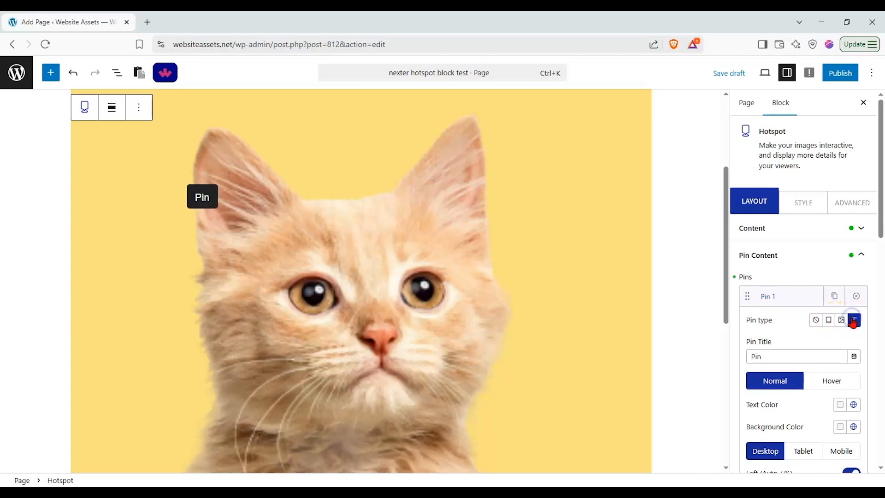
click(826, 321)
click(851, 346)
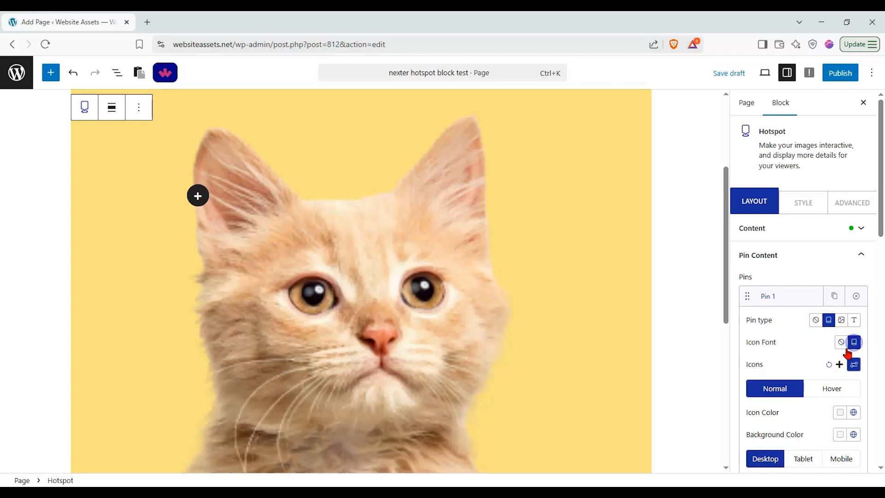
- Change Pin 1's icon to a gear-like Font Awesome icon and check its normal and hover colour settings
click(853, 364)
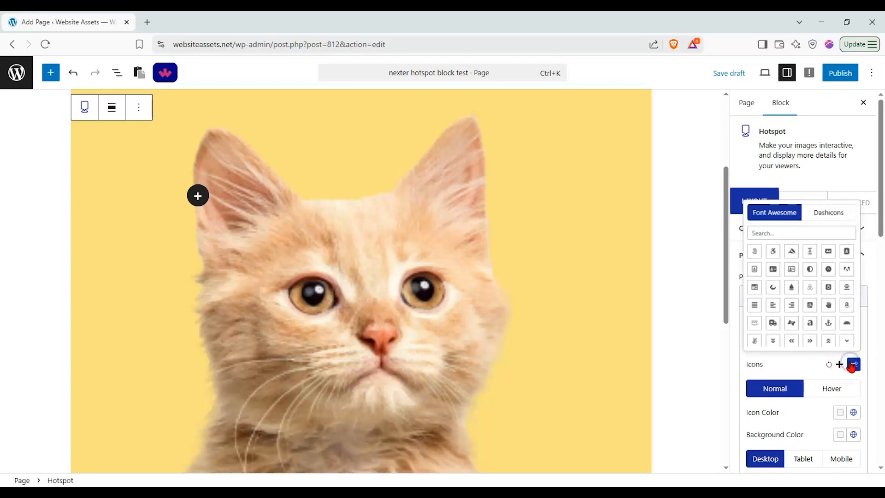
scroll(825, 300, down, 5)
scroll(825, 299, down, 6)
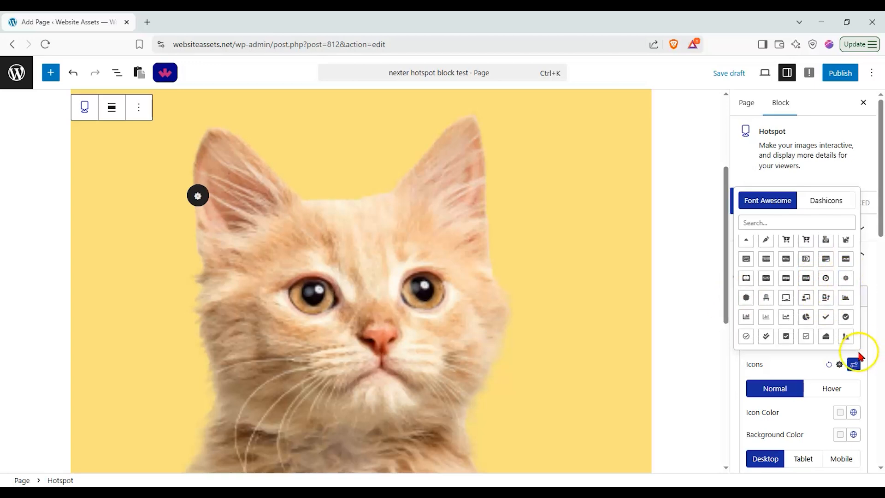
click(789, 358)
scroll(798, 341, down, 3)
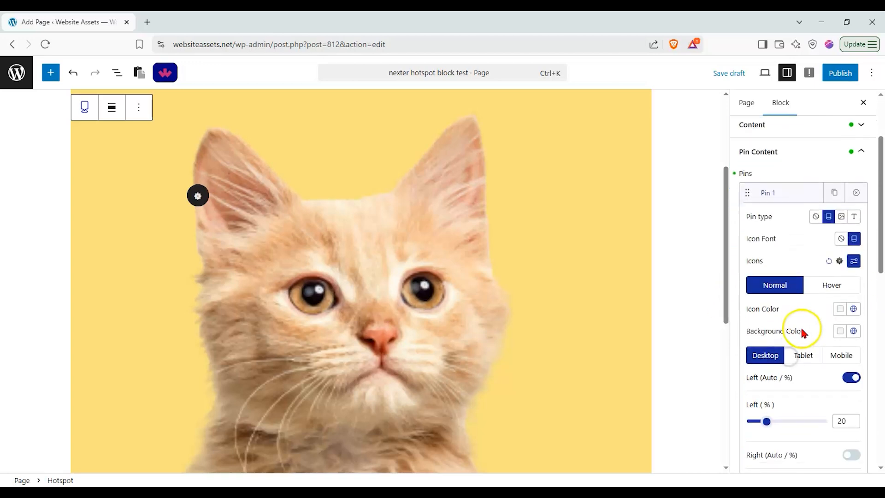
click(826, 278)
click(784, 286)
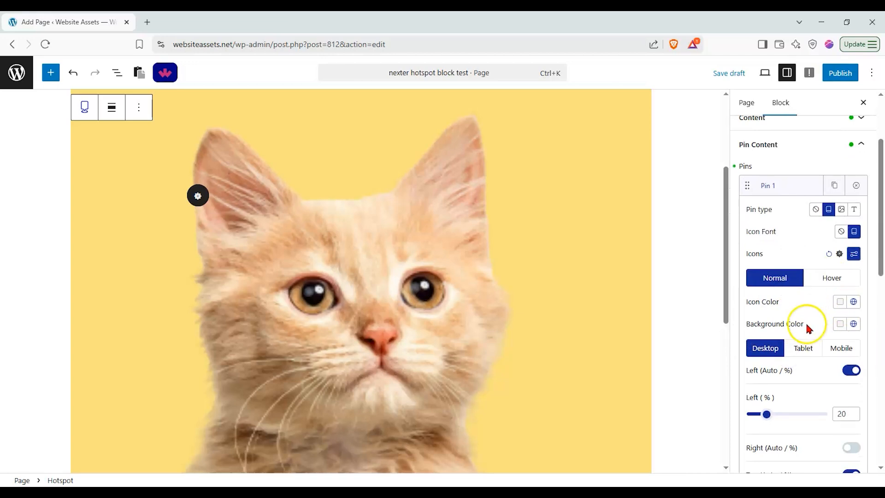
- Position Pin 1 for desktop over the cat's ear at 65% from the left and 21% from the top
scroll(808, 327, down, 2)
mouse_move(766, 360)
mouse_down()
mouse_move(805, 361)
mouse_move(764, 359)
mouse_up()
scroll(795, 328, down, 2)
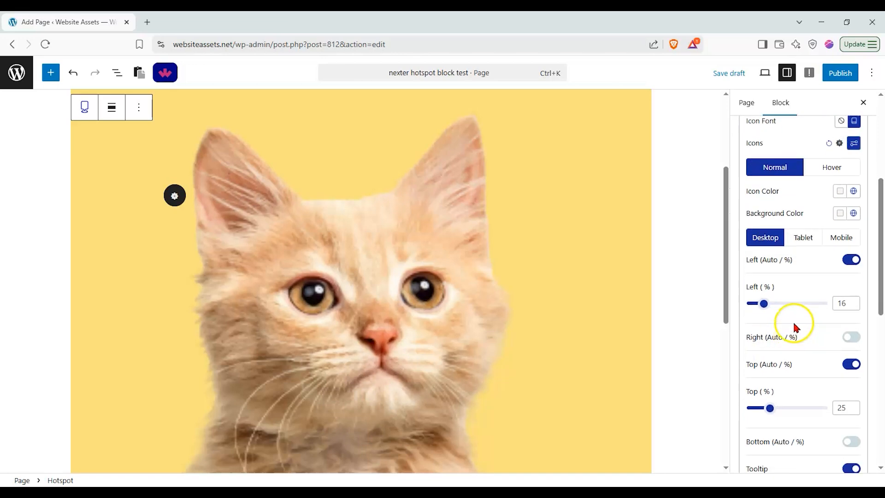
mouse_move(764, 303)
mouse_down()
mouse_move(780, 306)
mouse_move(770, 304)
mouse_up()
mouse_move(770, 408)
mouse_down()
mouse_move(785, 407)
mouse_move(752, 406)
mouse_move(767, 405)
mouse_up()
drag(769, 304, 798, 303)
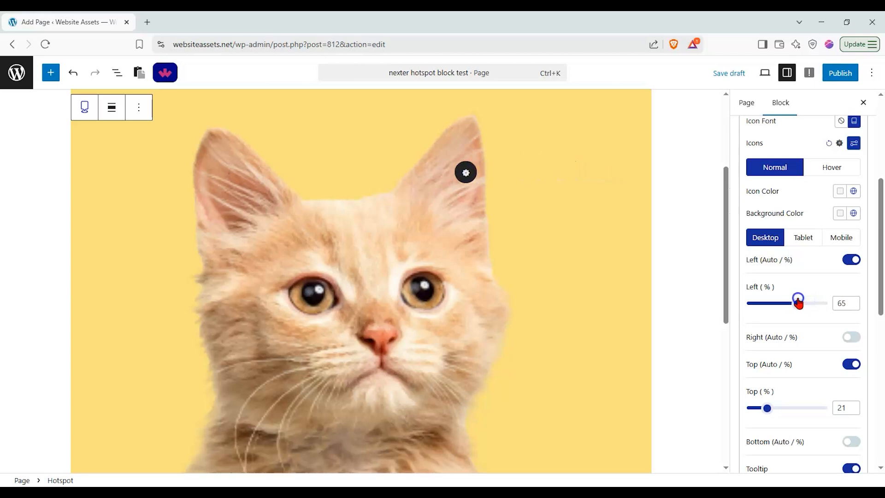
- Examine the style options of Pin 1's tooltip, switching Tooltip Option on and off, and return to the tooltip content settings
scroll(827, 372, down, 4)
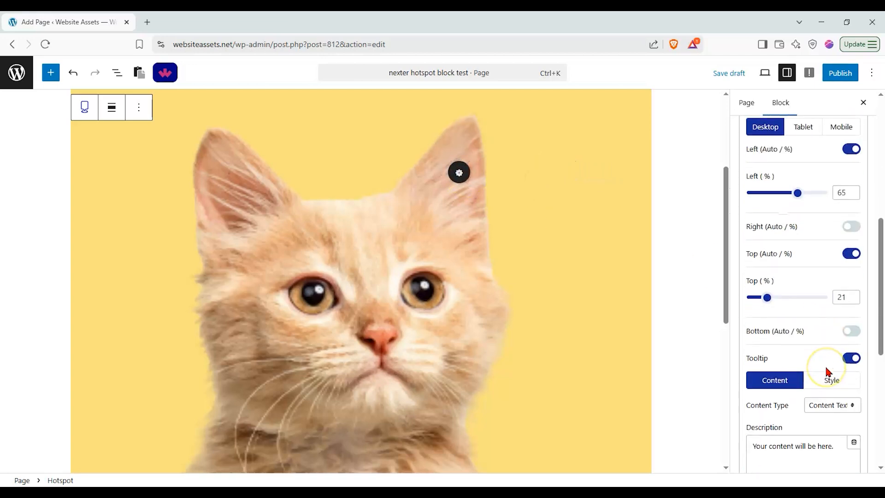
scroll(827, 367, down, 1)
click(826, 276)
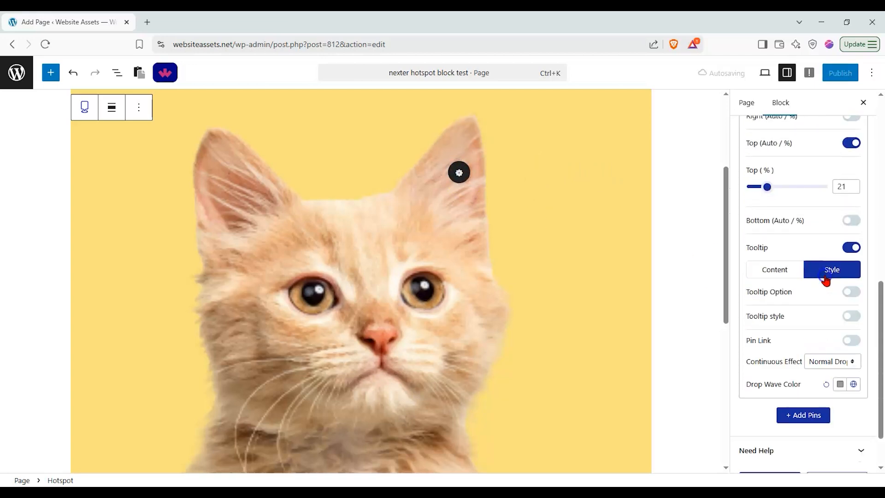
click(849, 292)
click(851, 293)
click(782, 272)
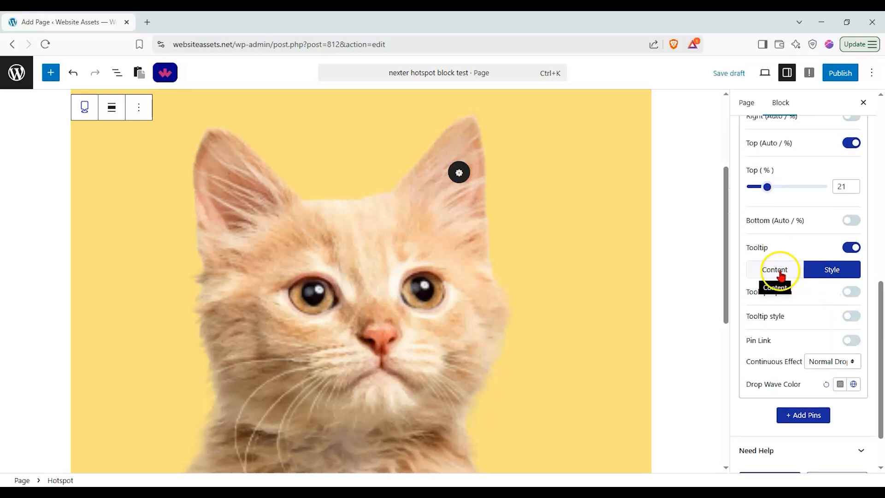
- Replace Pin 1's tooltip description with "ears"
scroll(834, 323, down, 1)
click(834, 240)
click(834, 245)
drag(752, 280, 883, 286)
scroll(830, 301, down, 1)
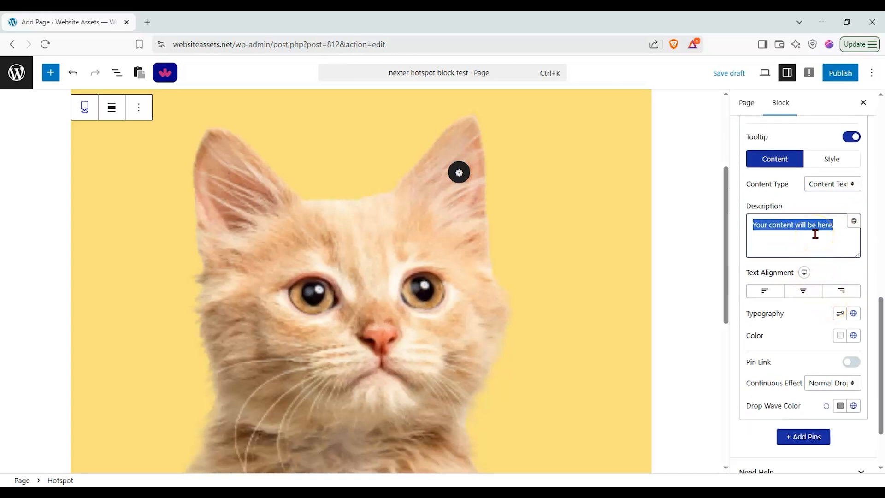
text(ears)
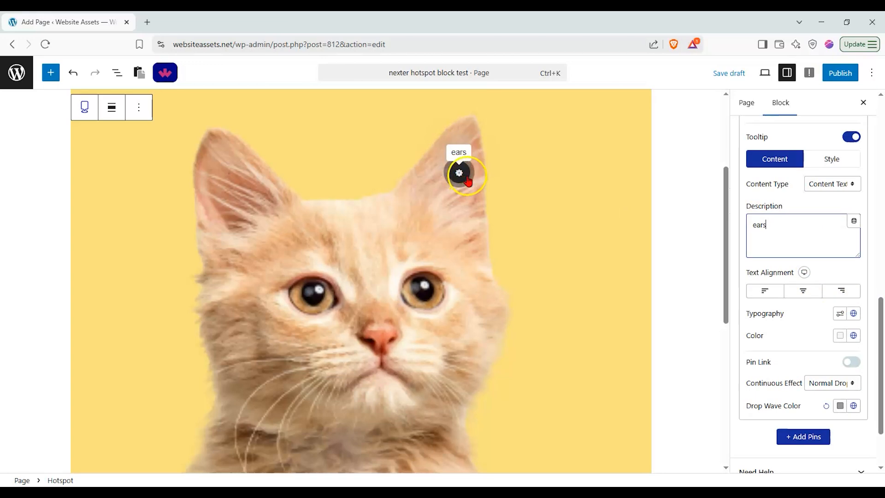
- Centre Pin 1's tooltip text and give it the coral red from the Nexter Global Colors
click(795, 289)
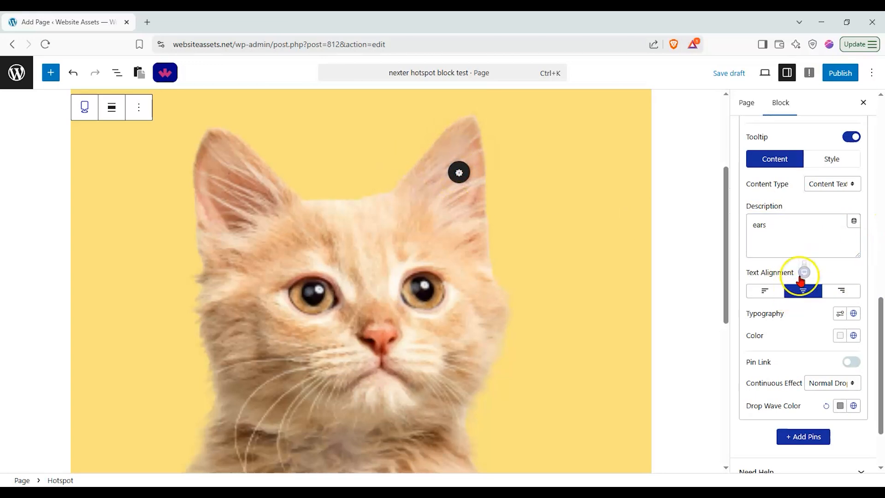
click(844, 337)
click(854, 335)
click(791, 254)
mouse_move(463, 175)
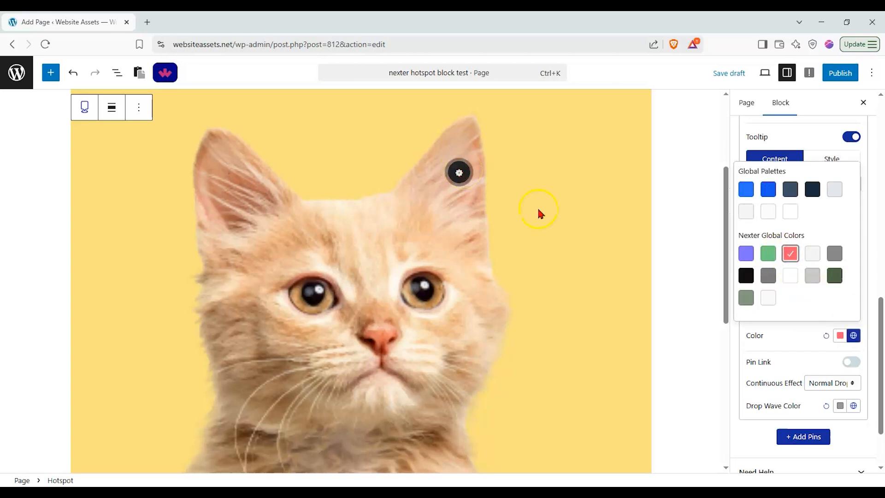
click(795, 340)
- Switch on Pin Link for Pin 1 to view its URL setting, and switch it off again
click(854, 363)
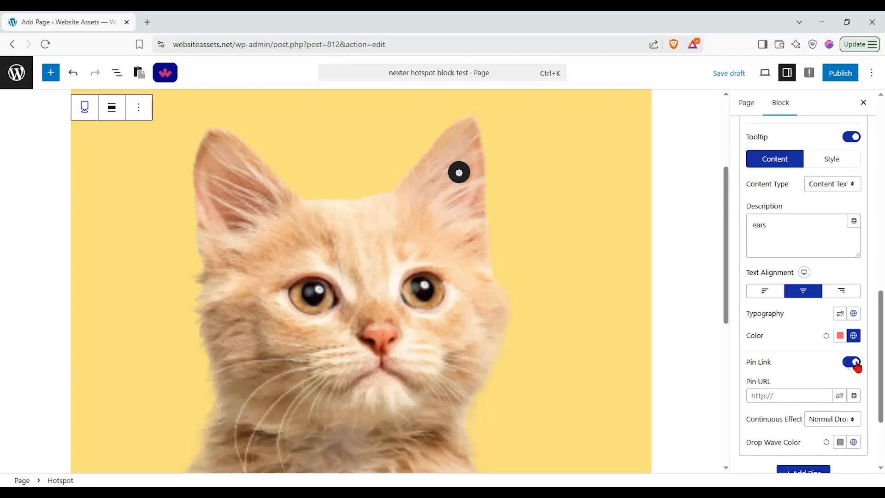
click(856, 363)
scroll(783, 297, down, 2)
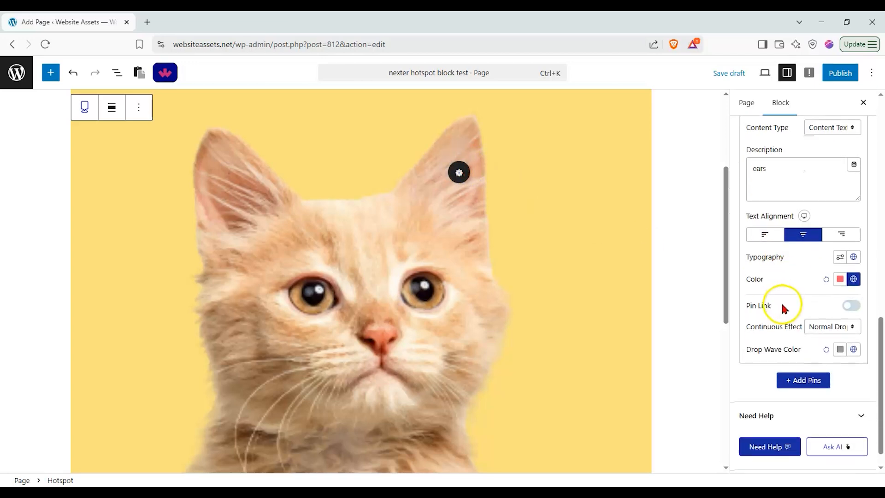
- Add a second pin and position it for desktop by the cat's eye at 39% from the left and 38% from the top
click(794, 364)
scroll(351, 254, down, 1)
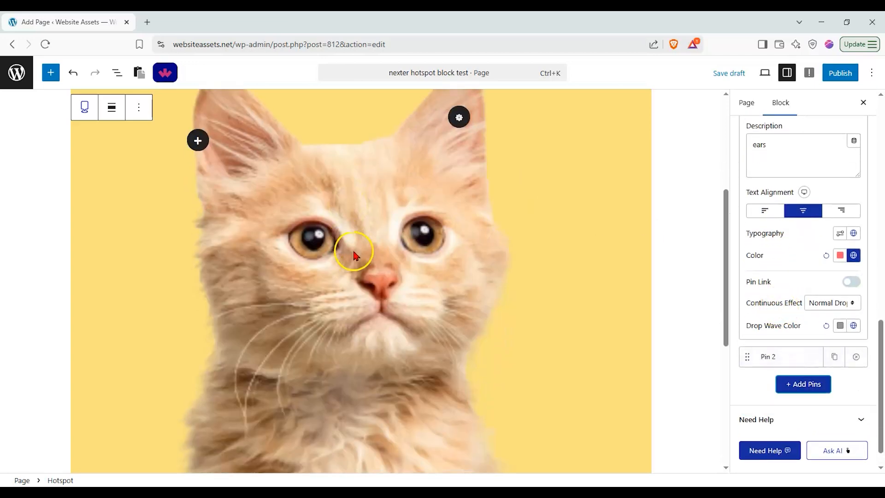
click(788, 356)
scroll(779, 355, down, 4)
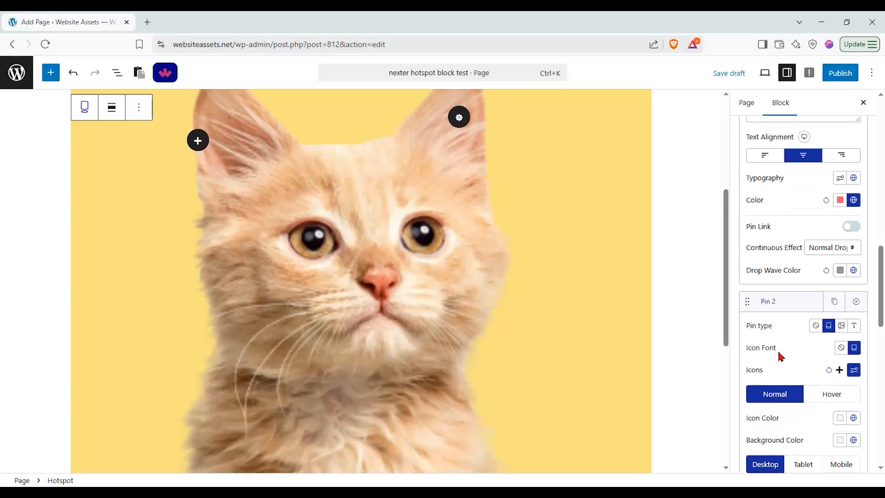
scroll(779, 355, down, 2)
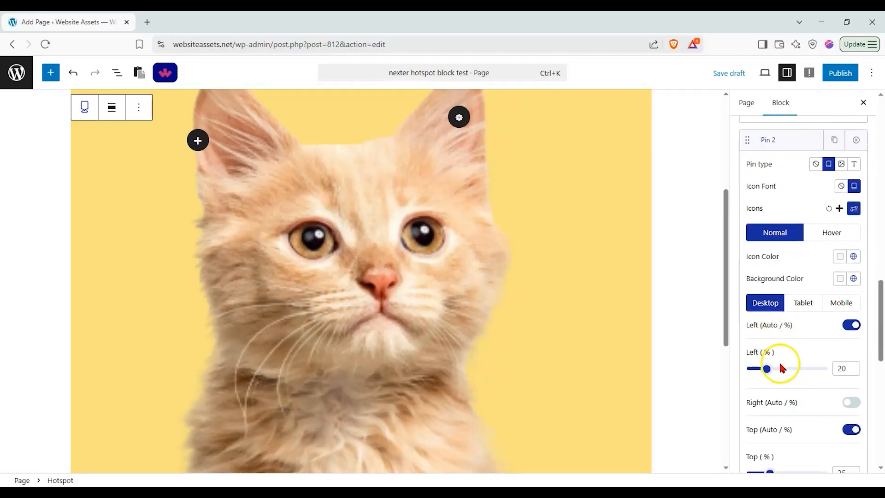
drag(768, 365, 779, 372)
mouse_move(770, 469)
mouse_down()
mouse_move(796, 468)
mouse_move(780, 466)
mouse_up()
- Replace Pin 2's tooltip description with "eyes"
scroll(774, 401, down, 5)
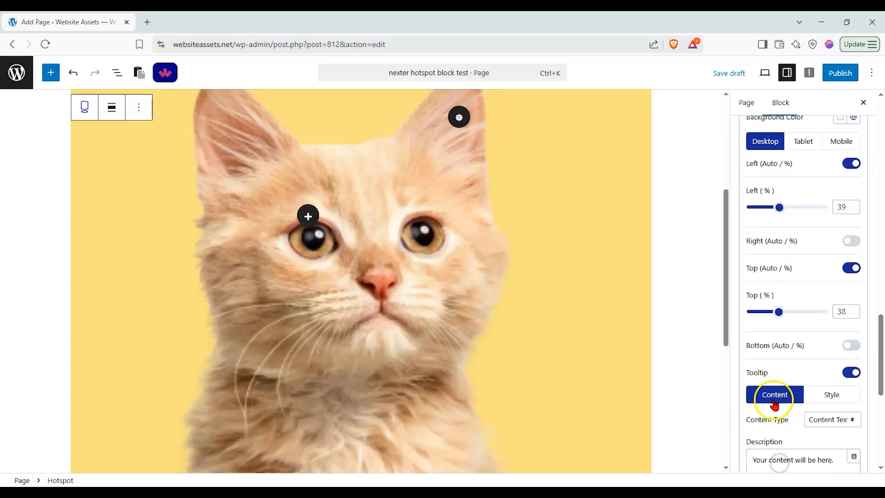
click(792, 395)
key(ctrl+a)
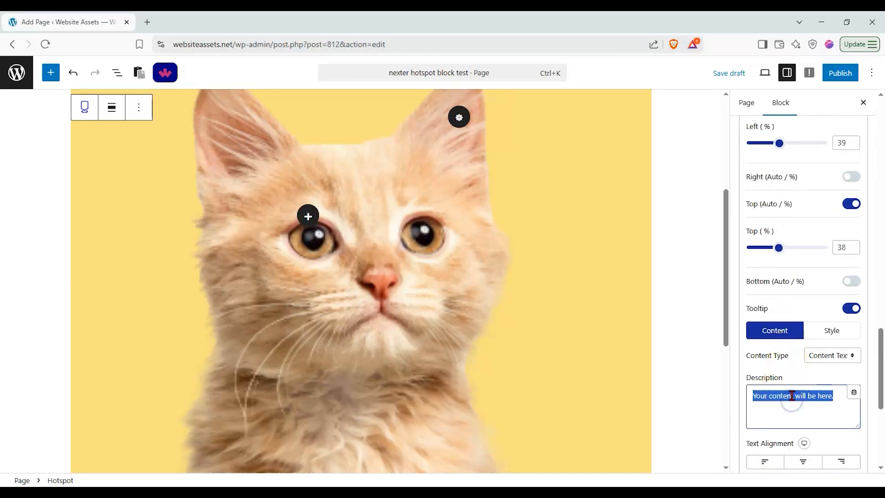
text(eyes)
scroll(819, 379, down, 4)
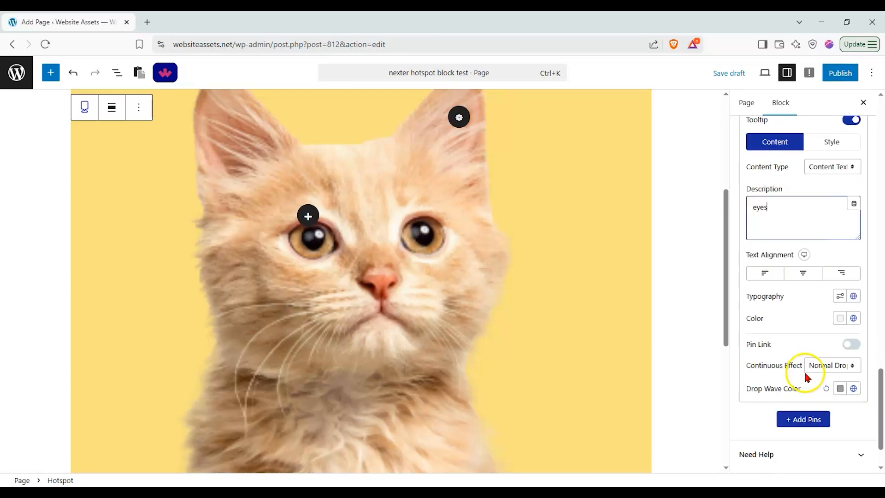
- Add a third pin and position it for desktop by the cat's nose at 48% from the left and 47% from the top
scroll(805, 378, down, 1)
click(801, 387)
scroll(804, 338, down, 1)
click(804, 329)
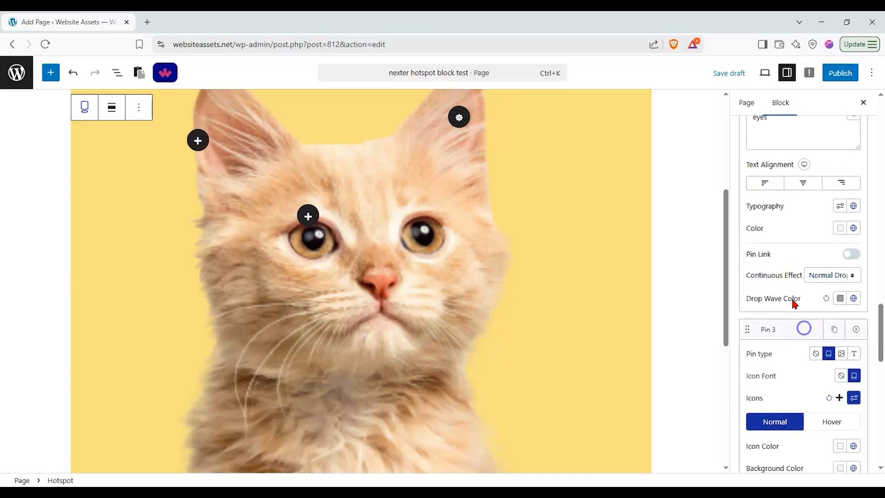
scroll(800, 297, down, 5)
mouse_move(772, 337)
mouse_down()
mouse_move(798, 335)
mouse_move(787, 334)
mouse_up()
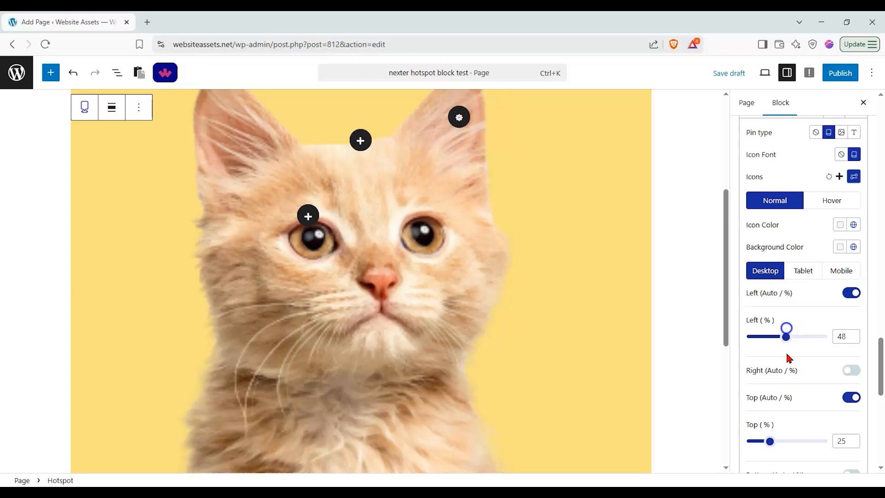
drag(770, 441, 786, 441)
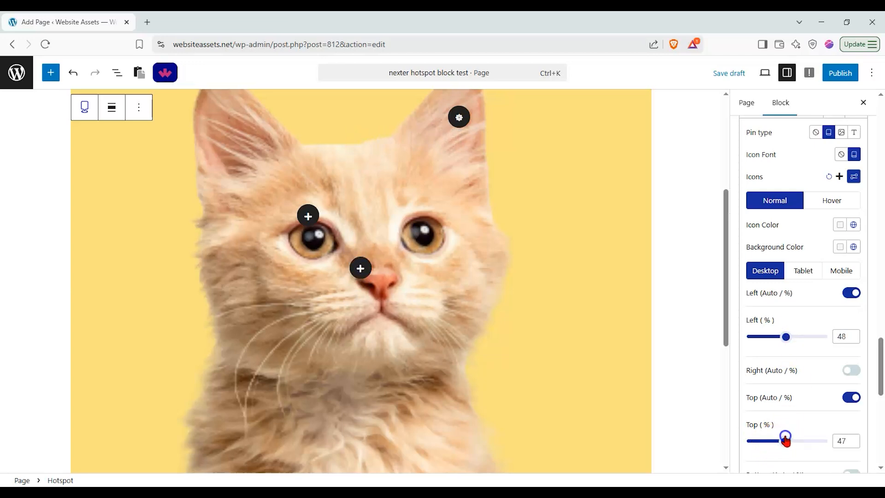
- Replace Pin 3's tooltip description with "nose"
scroll(796, 352, down, 6)
triple_click(811, 317)
text(nose)
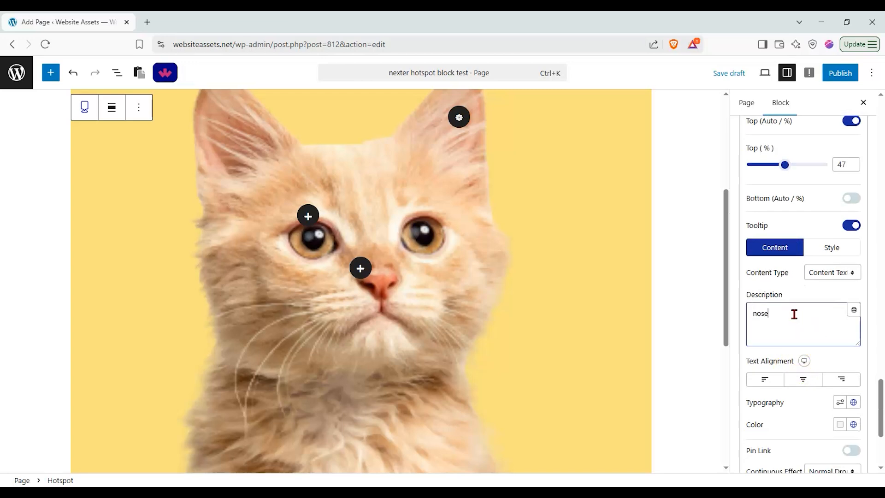
scroll(523, 306, down, 1)
scroll(518, 302, up, 2)
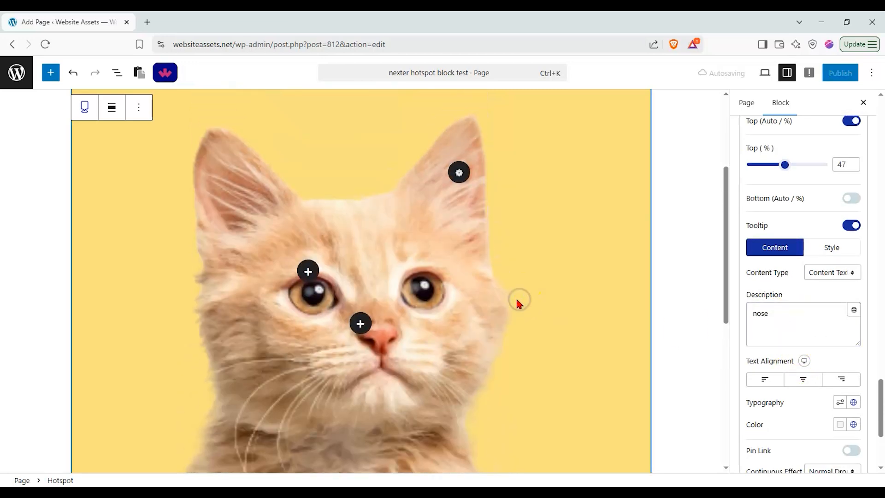
scroll(783, 331, down, 3)
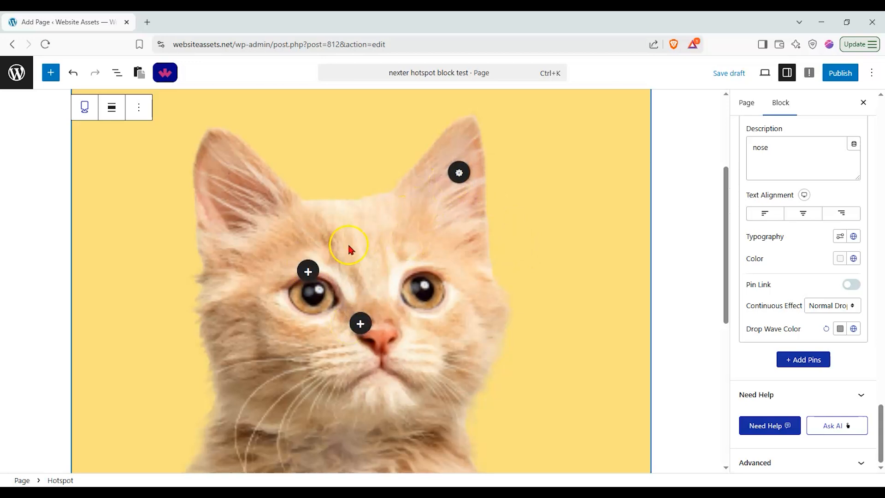
- Set the pin icon style to an icon size of 20 px and a pin width of 38 px
scroll(779, 277, up, 8)
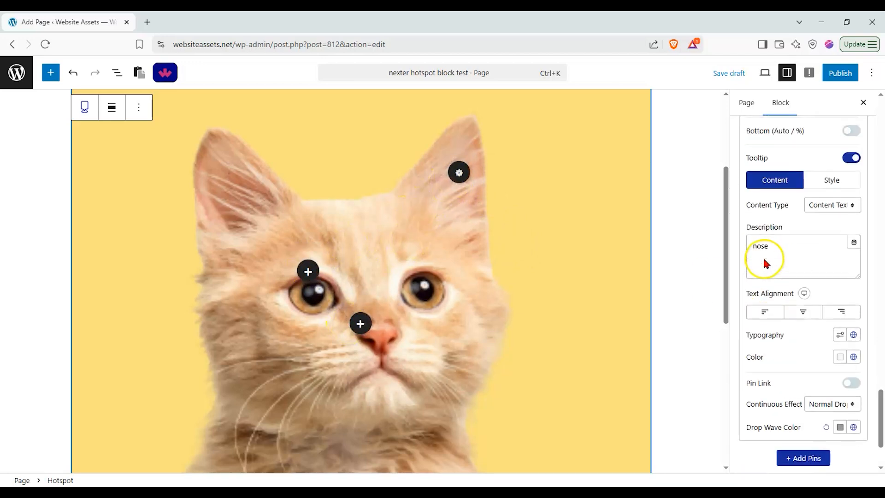
scroll(779, 244, up, 15)
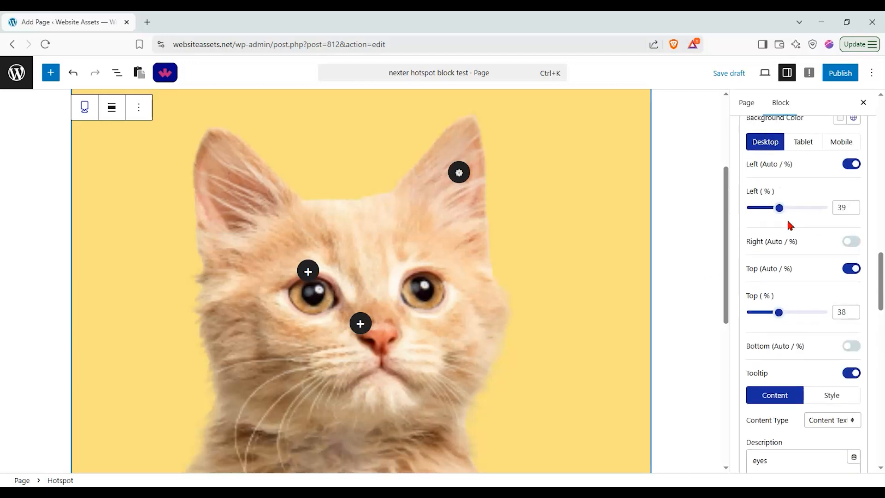
scroll(788, 221, up, 15)
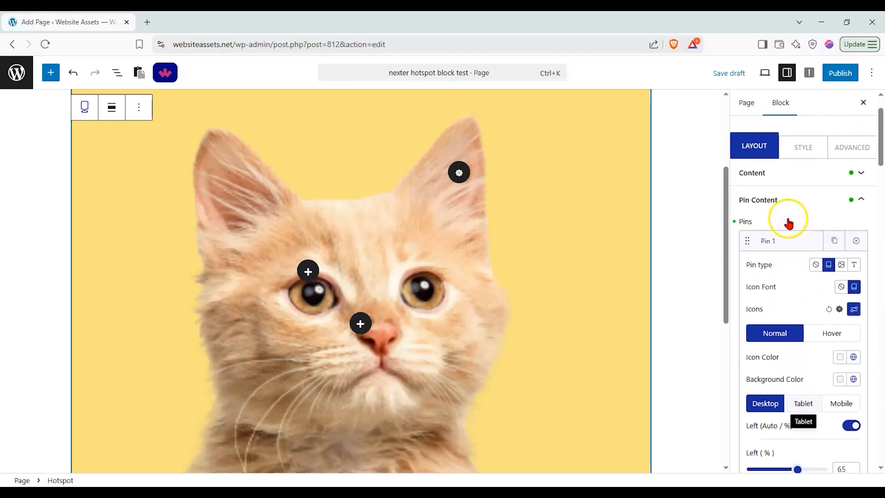
click(793, 147)
drag(789, 215, 759, 224)
drag(787, 271, 761, 277)
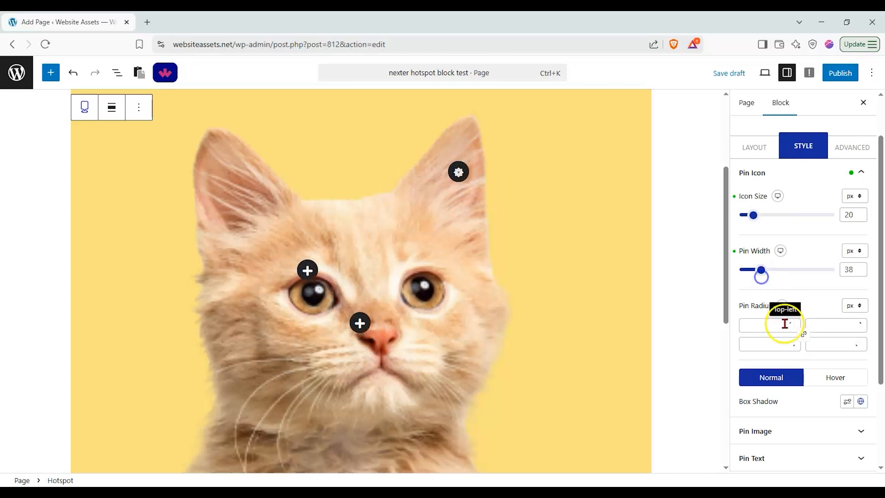
- Examine the remaining pin icon, image, text and extra style options, switching Background Hover Overlay on and off
scroll(787, 326, down, 2)
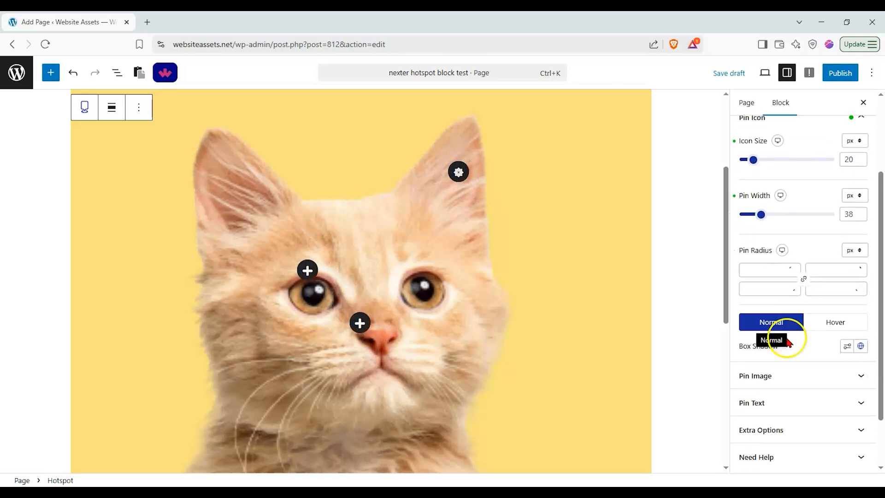
click(820, 381)
click(833, 148)
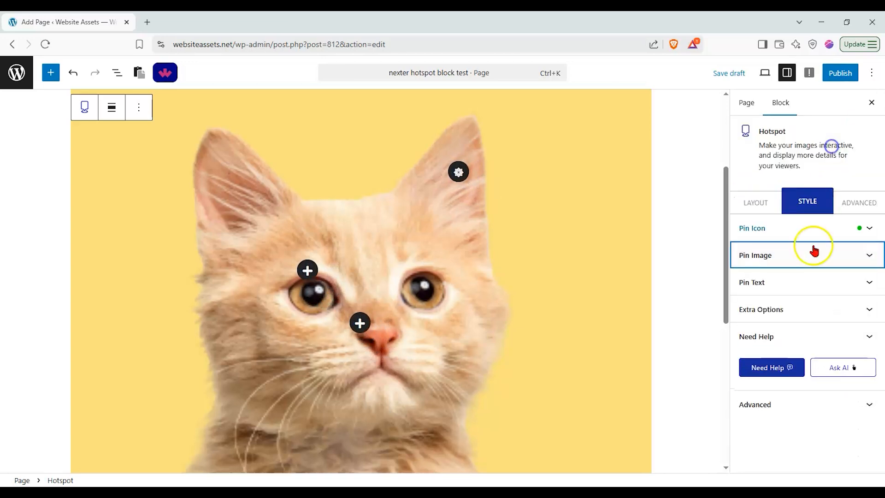
click(815, 289)
click(814, 249)
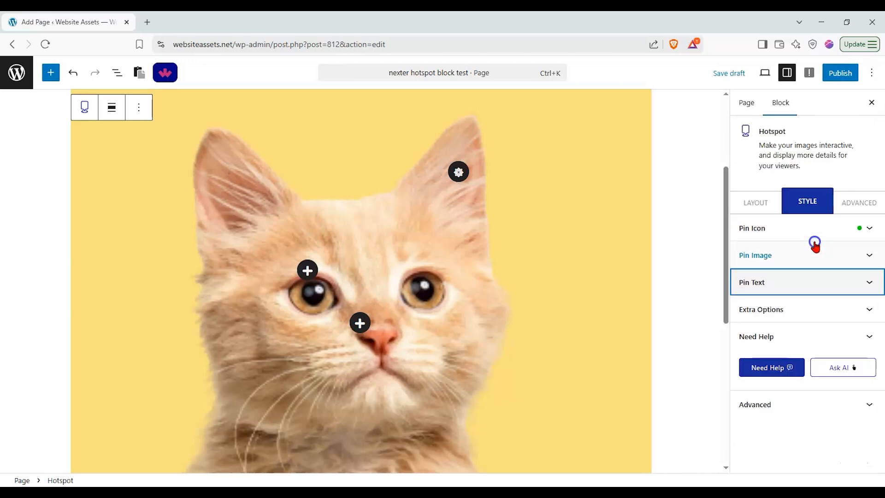
click(815, 308)
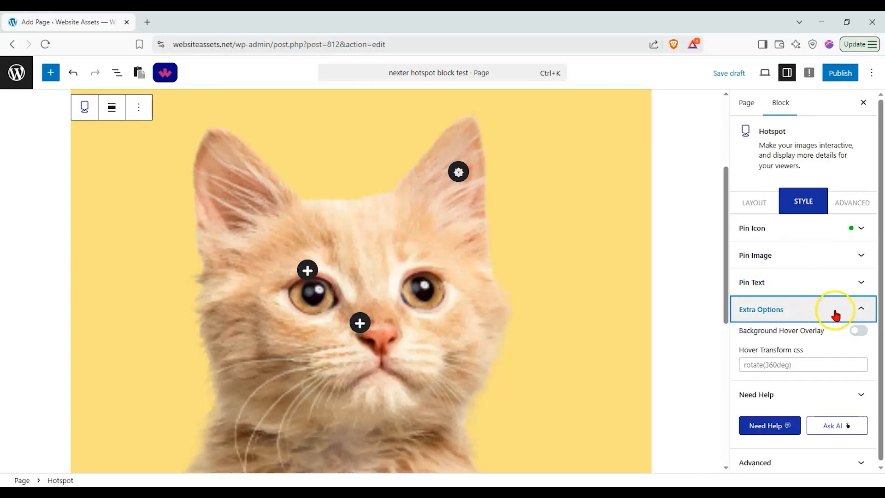
click(858, 330)
click(857, 330)
click(813, 254)
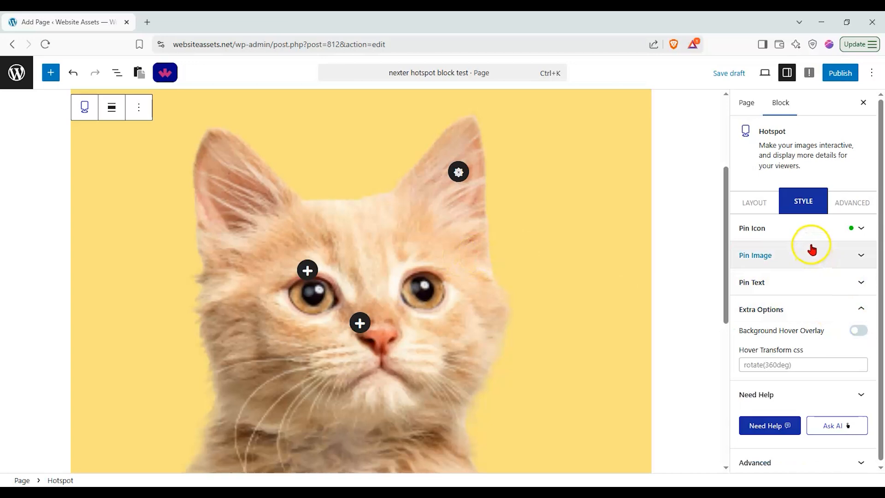
- Examine the Hotspot block's advanced settings, including the Position and Responsive options
click(835, 199)
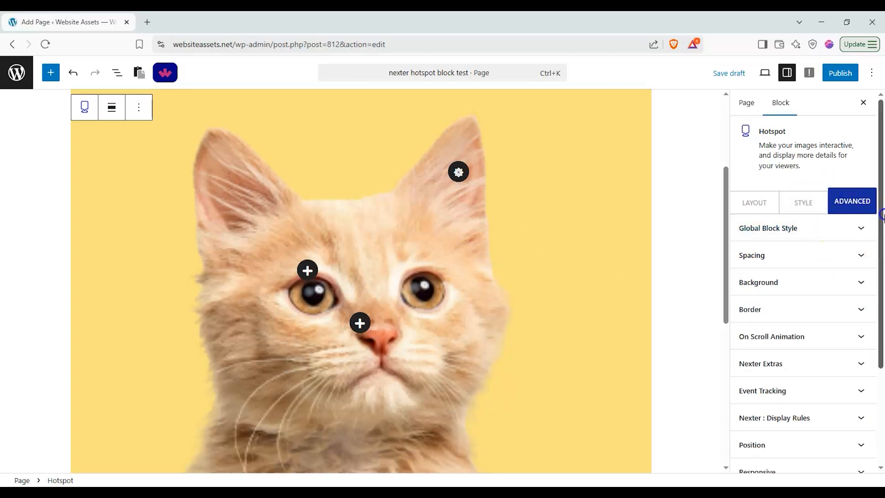
scroll(869, 249, down, 3)
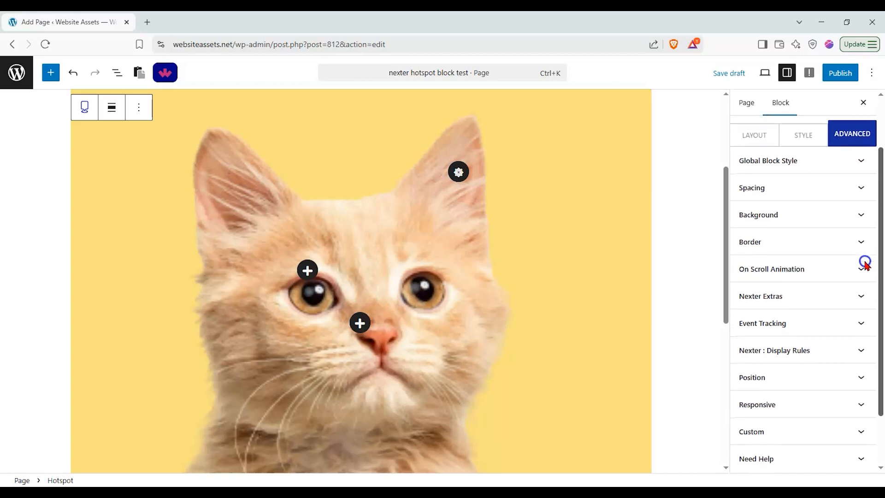
click(874, 261)
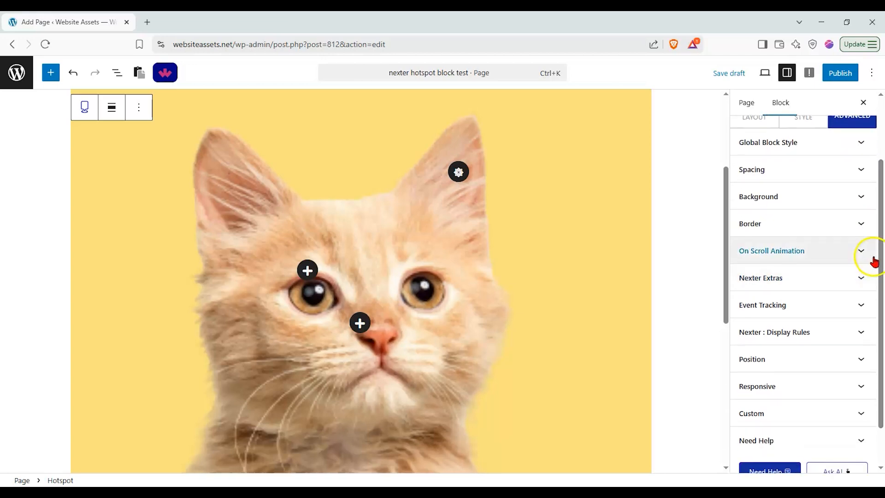
click(838, 359)
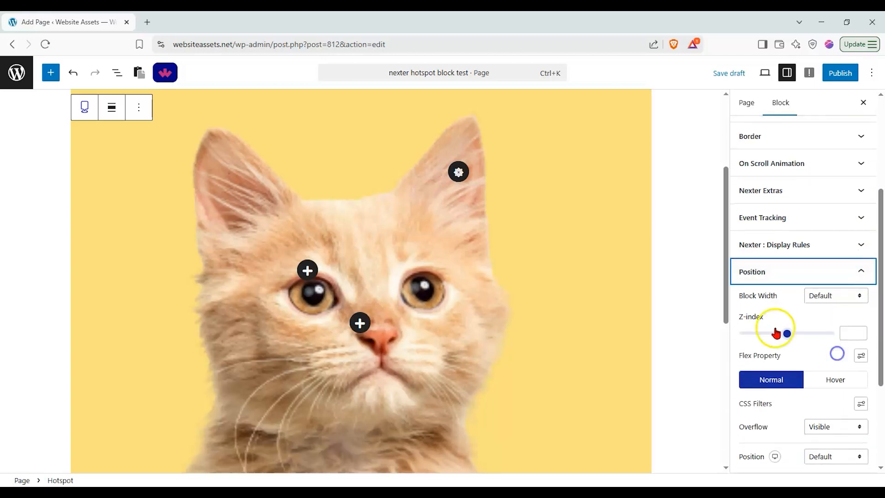
click(807, 273)
click(815, 339)
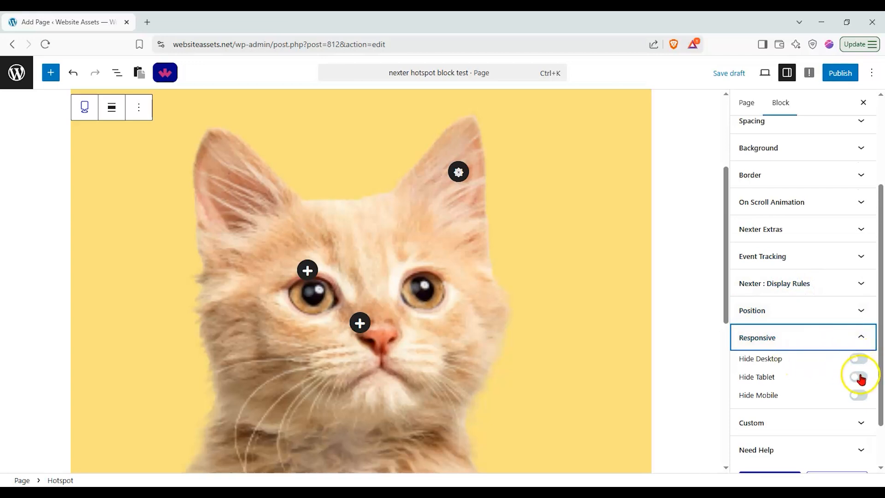
click(851, 339)
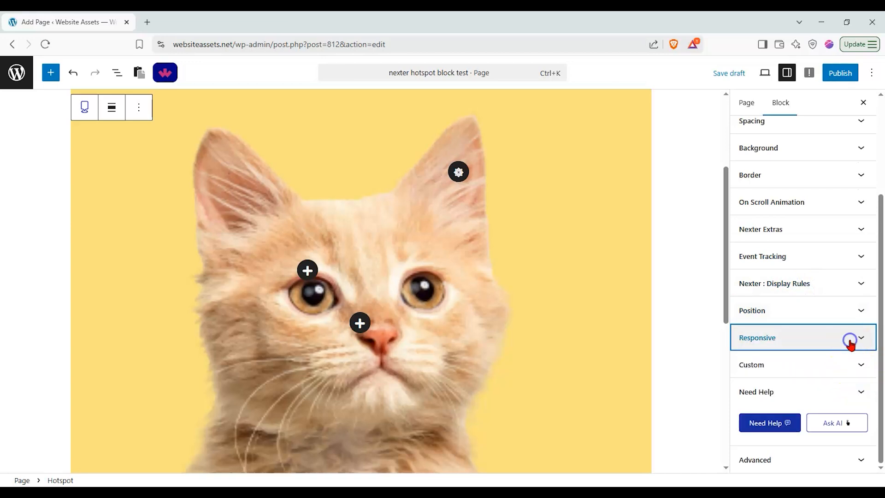
- Publish the page and open its live version
click(835, 74)
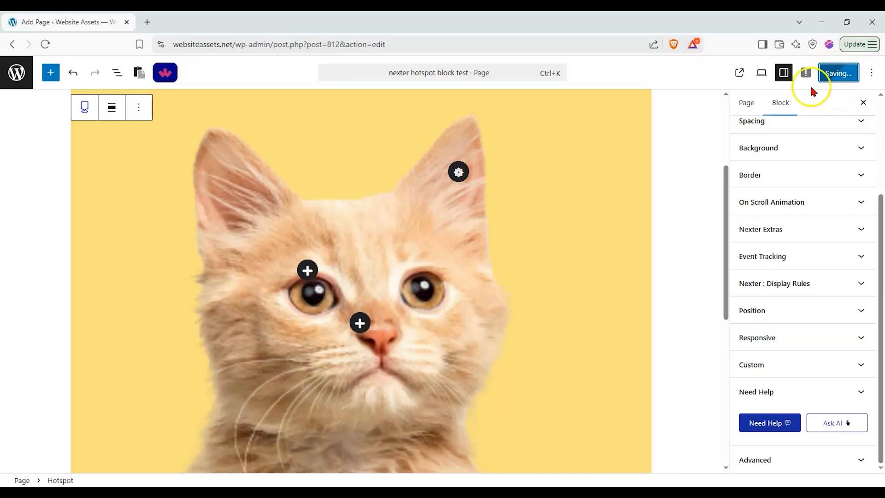
click(750, 72)
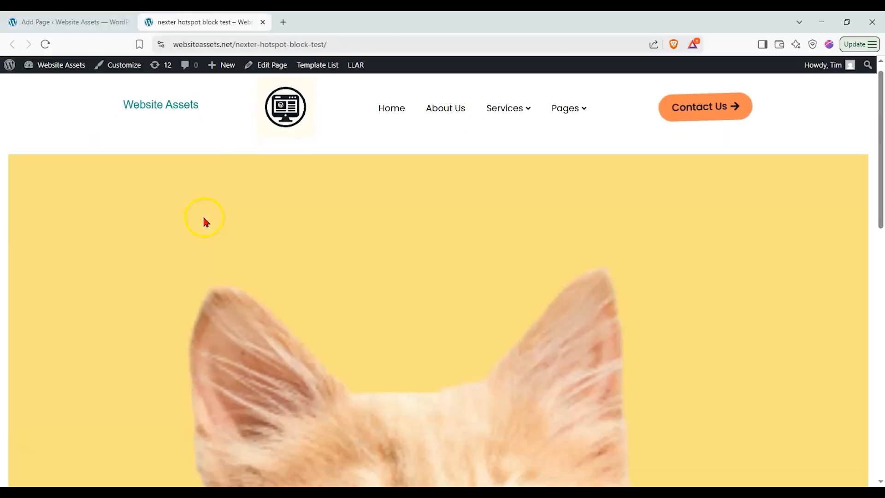
- Check the tooltips of the ear, eye and nose pins on the published page
scroll(204, 217, down, 5)
scroll(203, 218, up, 3)
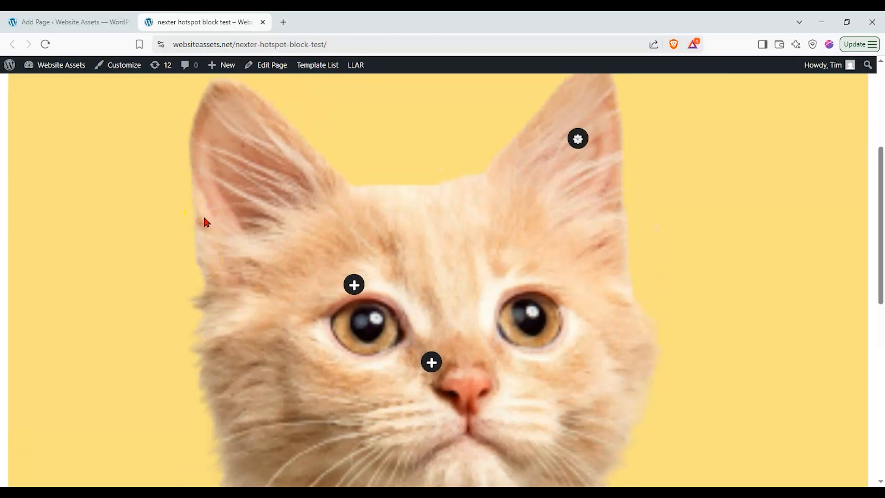
scroll(309, 267, down, 1)
scroll(310, 265, up, 2)
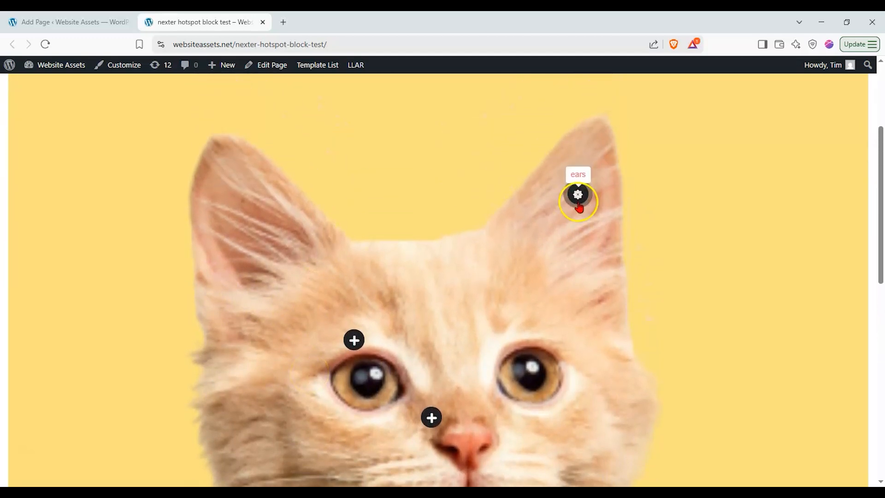
mouse_move(354, 342)
scroll(358, 341, down, 1)
mouse_move(440, 374)
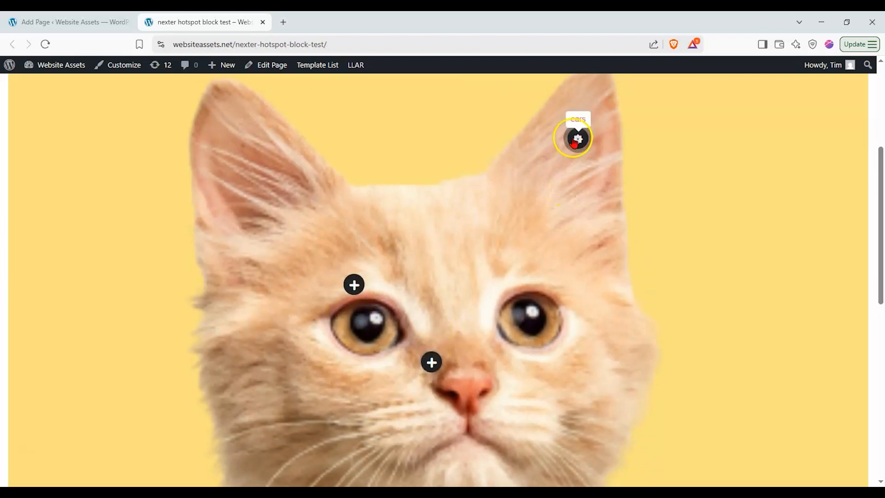